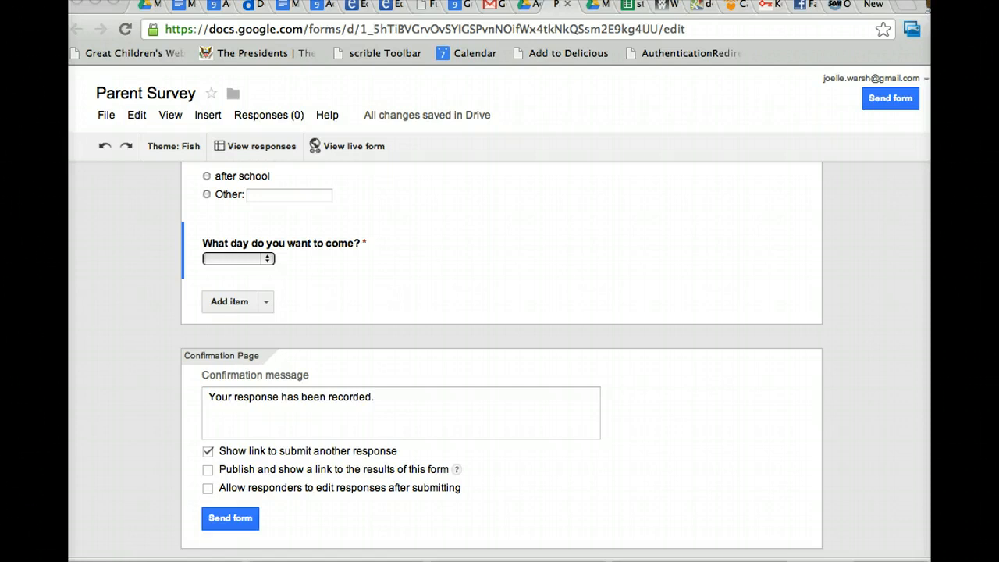
# - Choose a new spreadsheet, "tesr (Responses)", as the test form's response destination, with Always create a new Spreadsheet enabled
pyautogui.click(123, 335)
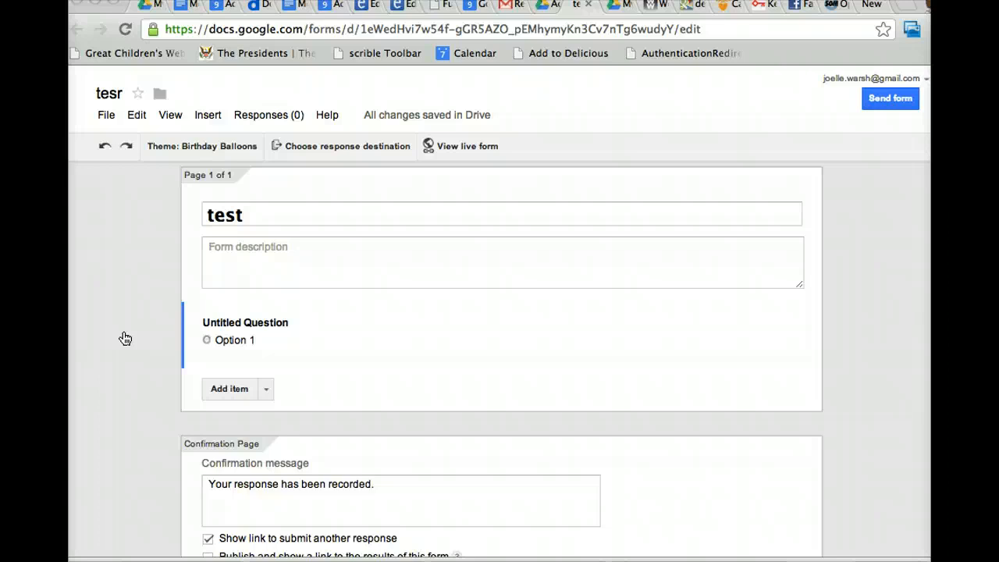
pyautogui.click(337, 151)
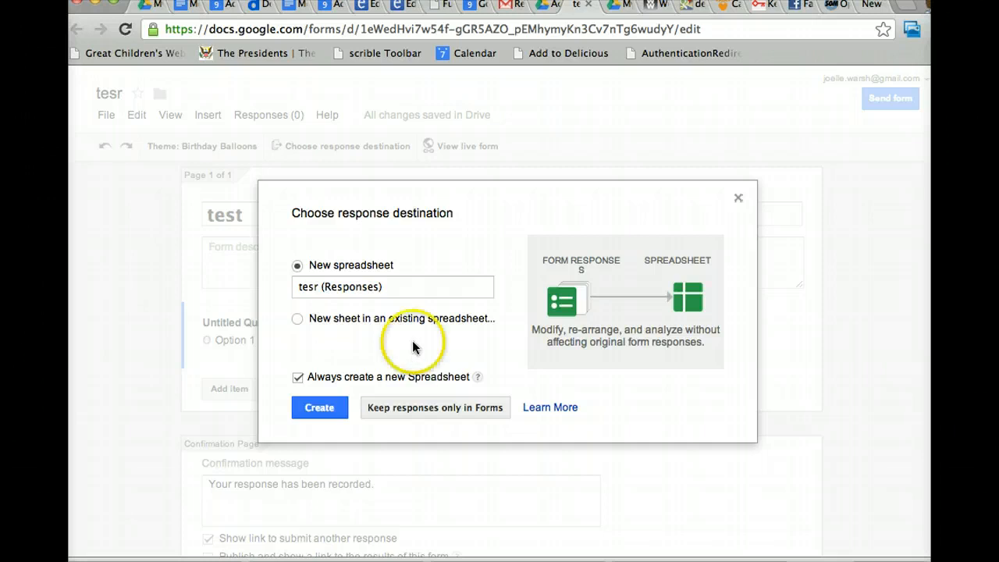
pyautogui.click(297, 319)
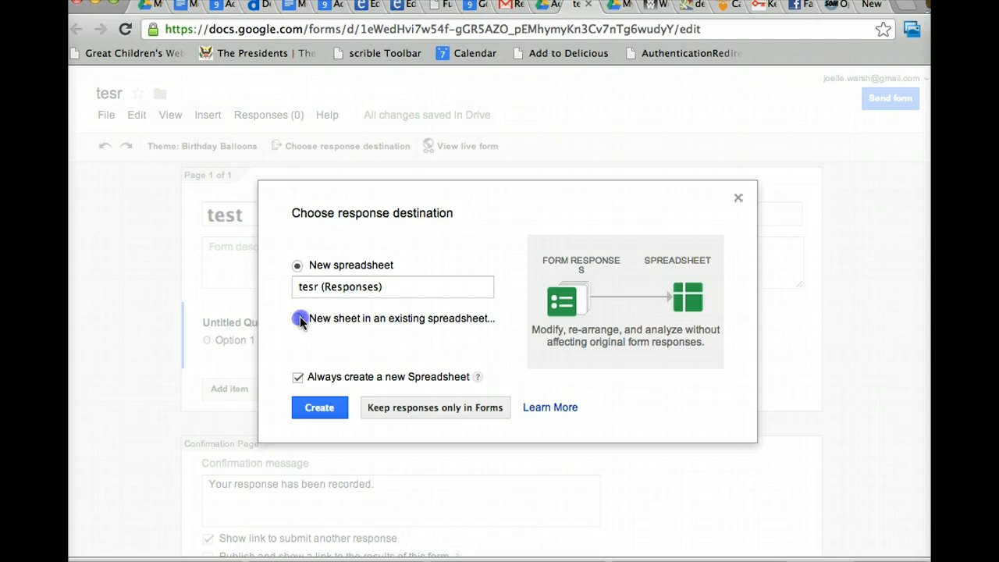
pyautogui.click(297, 266)
pyautogui.click(412, 264)
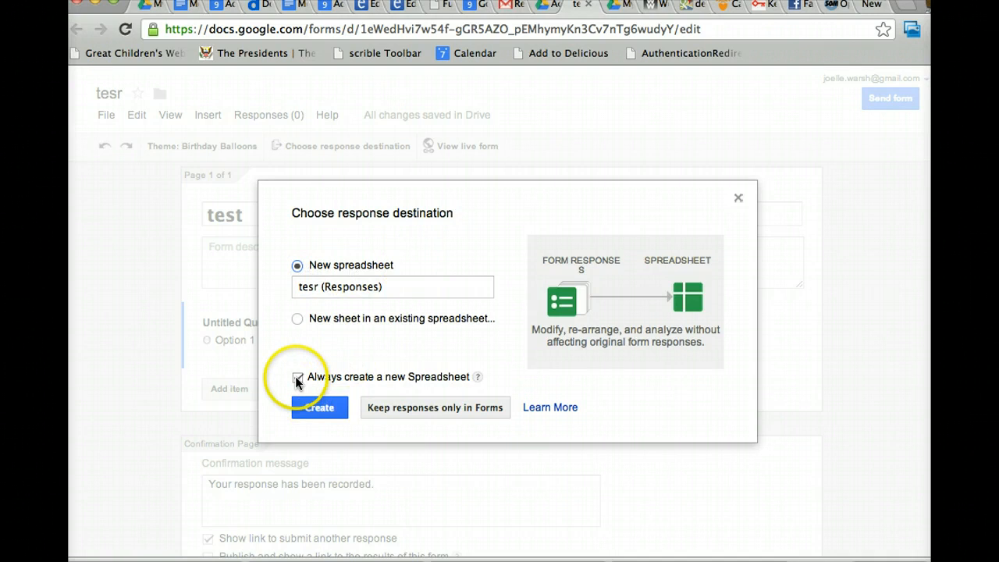
pyautogui.click(442, 382)
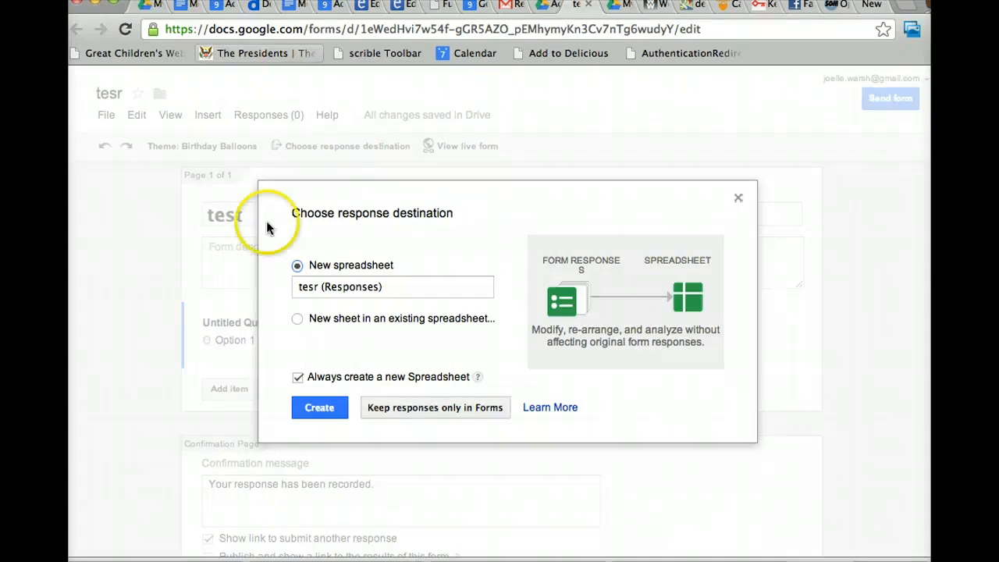
pyautogui.click(315, 410)
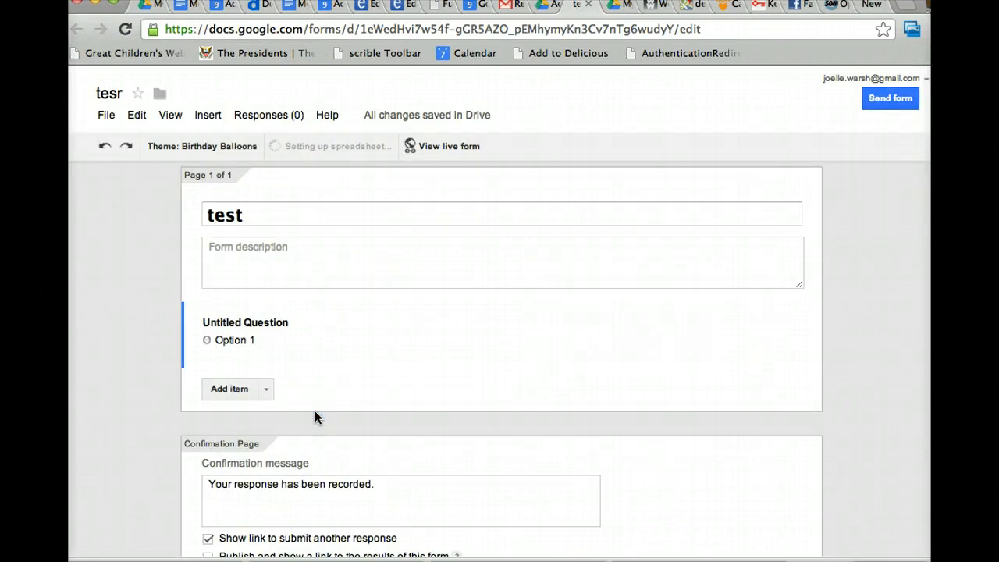
pyautogui.click(248, 207)
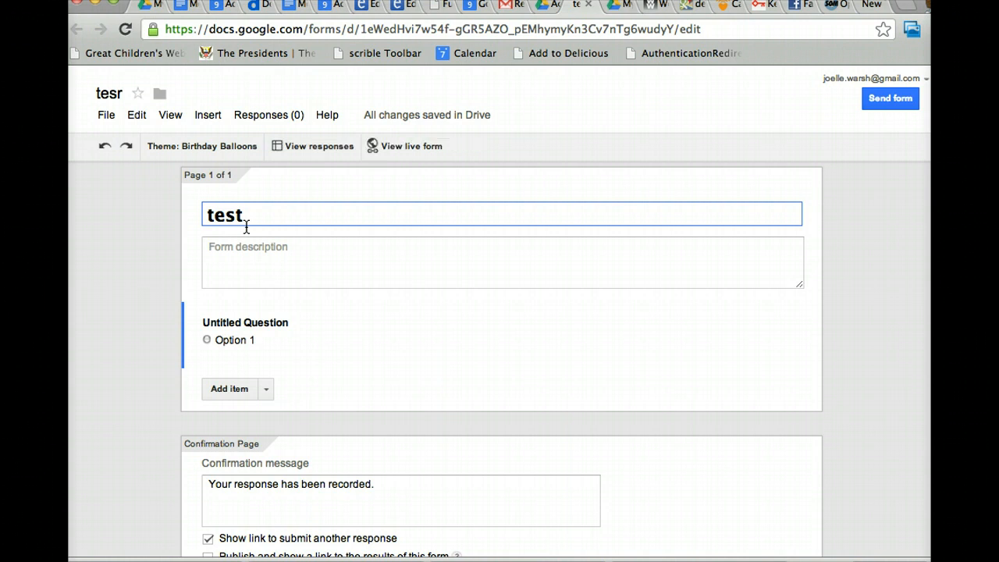
# - Switch to the Google Drive file list and move the older "tesr (Responses)" spreadsheet, modified at 9:29 am, to the trash
pyautogui.click(544, 6)
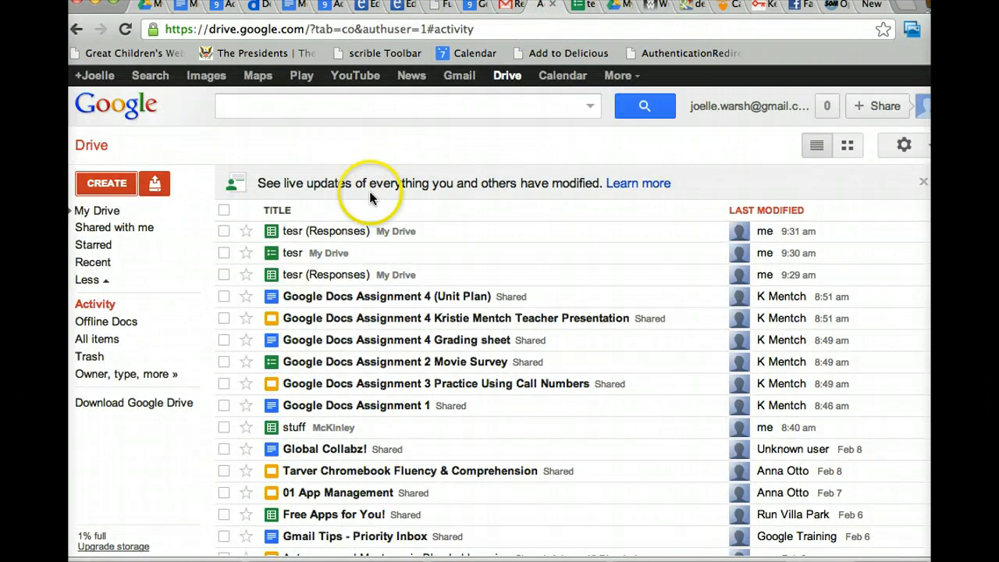
pyautogui.click(223, 274)
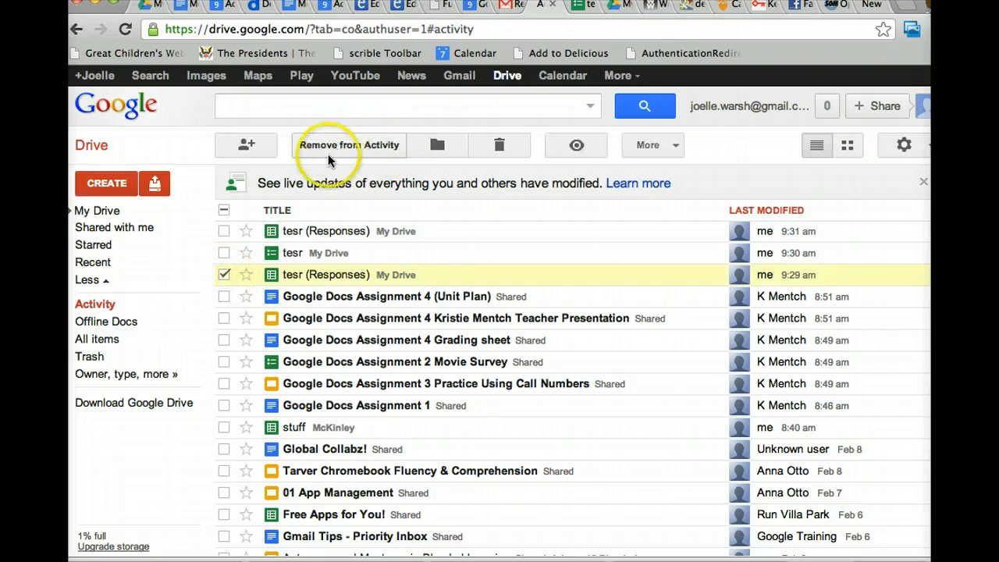
pyautogui.click(499, 147)
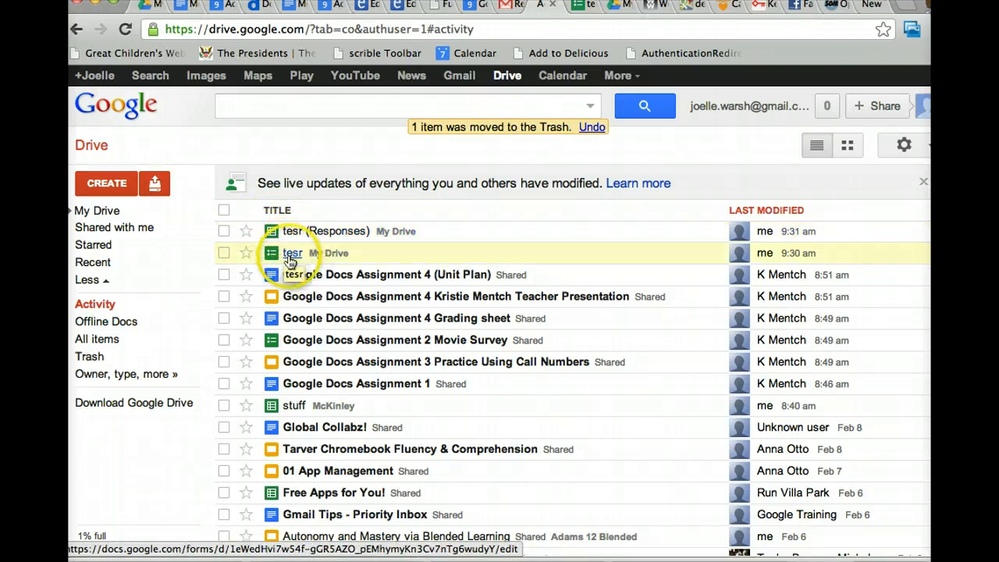
# - Open the tesr form from Drive to view it, and open its linked "tesr (Responses)" spreadsheet
pyautogui.click(290, 256)
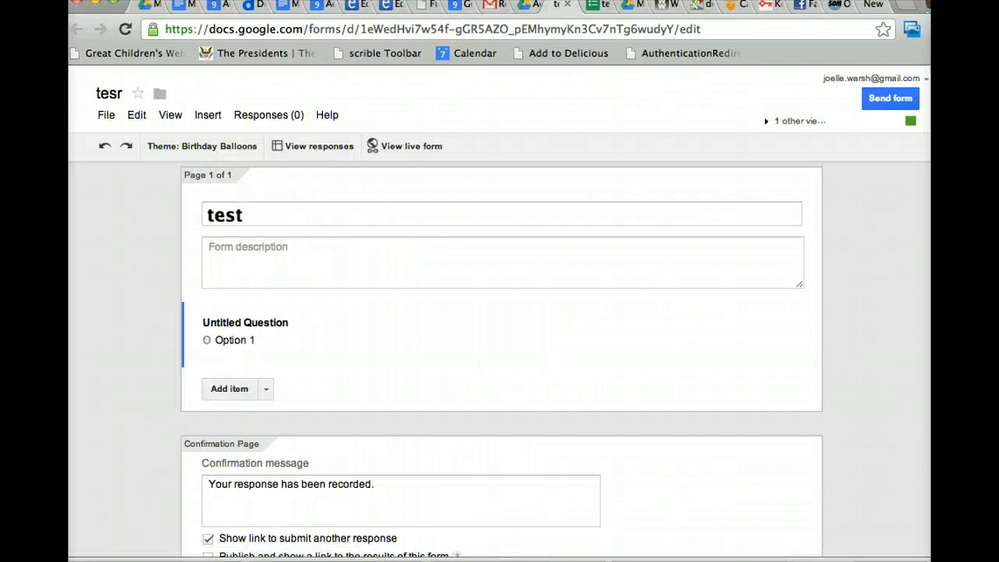
pyautogui.click(534, 6)
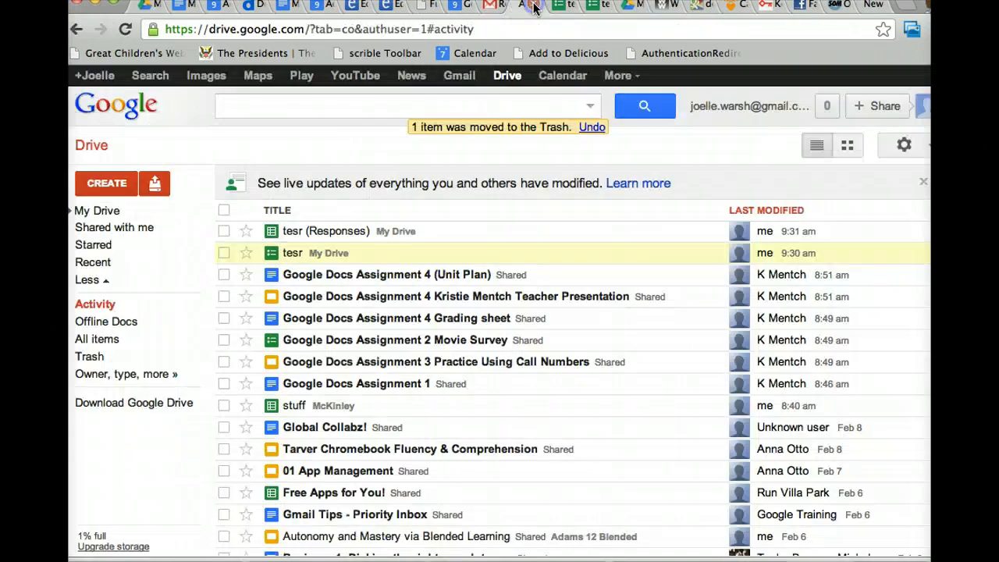
pyautogui.click(291, 230)
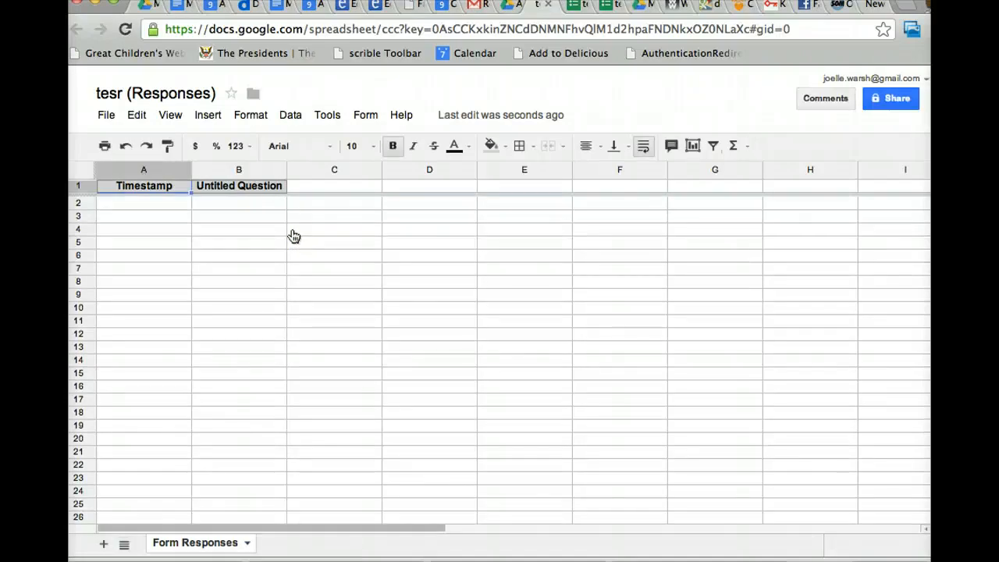
# - Return to the Drive file list and create a new form titled "practice" with the Default theme
pyautogui.click(509, 6)
pyautogui.click(111, 192)
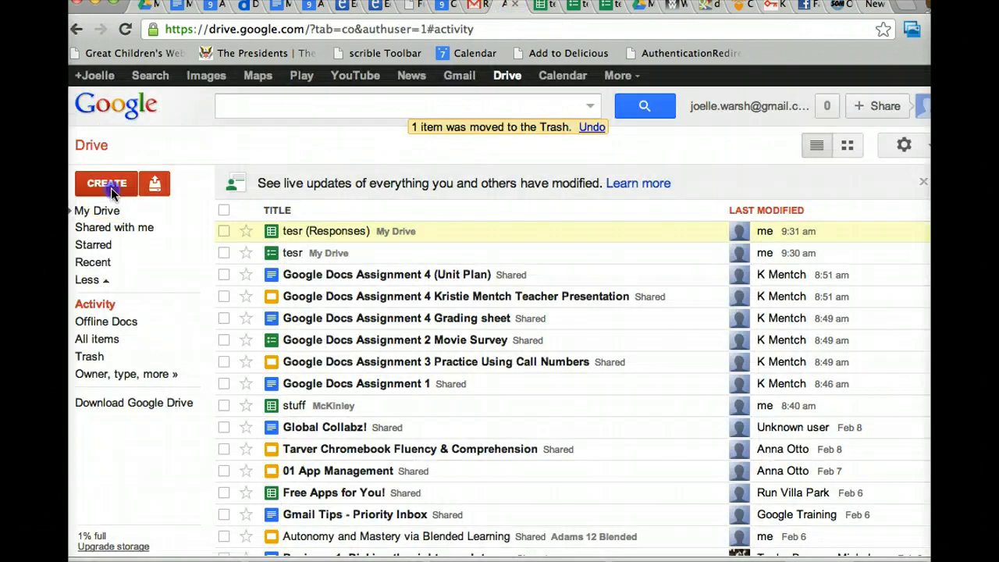
pyautogui.click(140, 383)
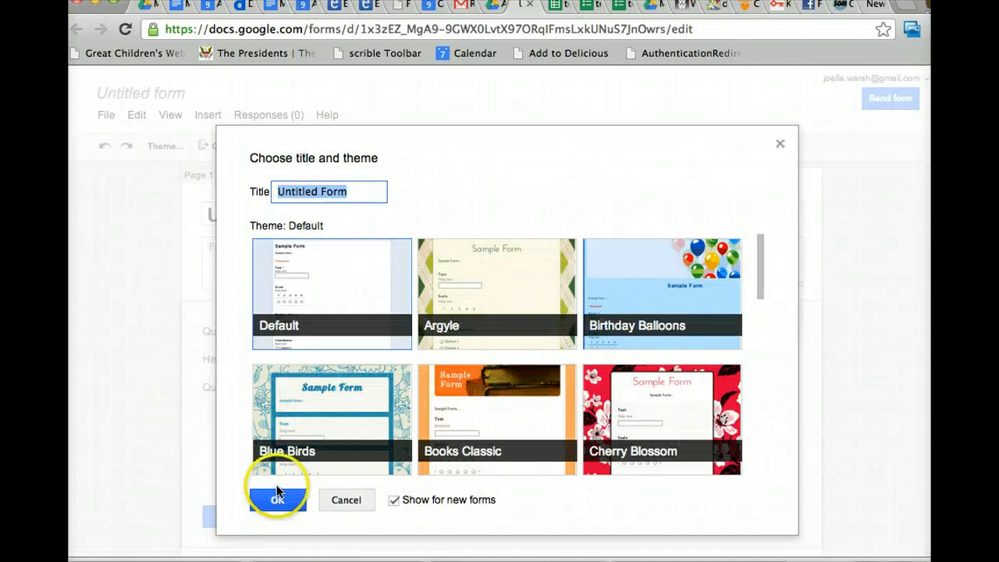
pyautogui.write('practice')
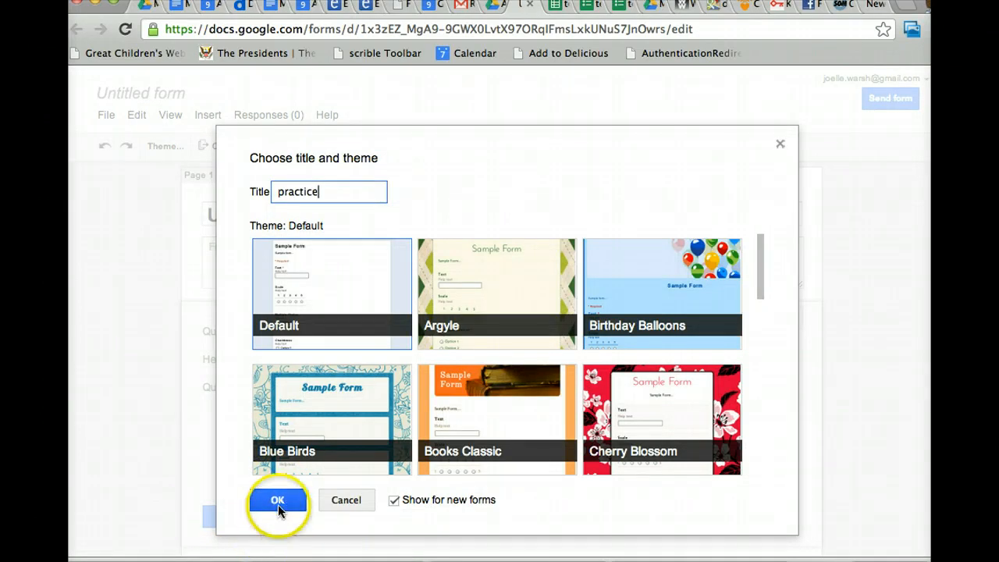
pyautogui.click(278, 504)
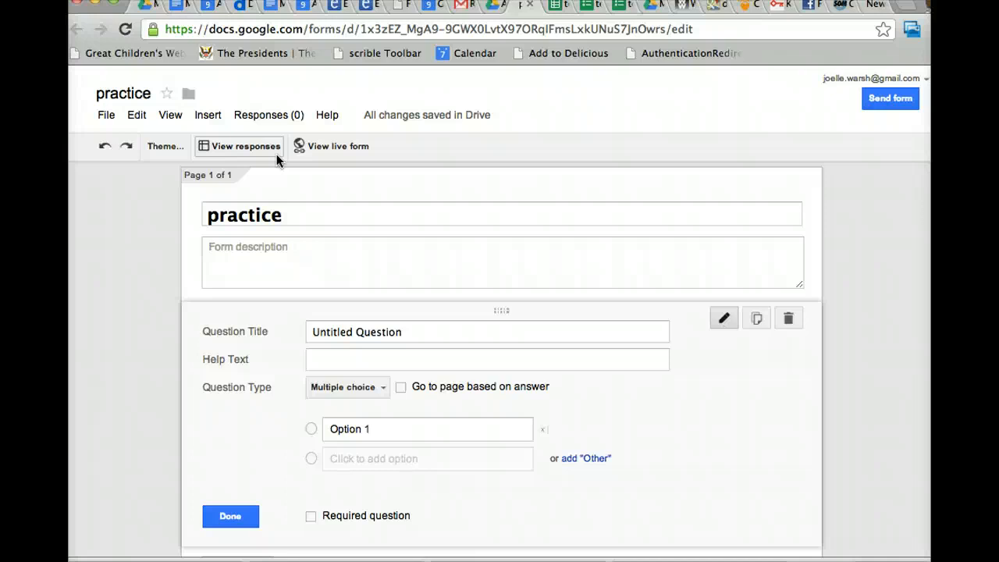
# - Review the practice form's options for changing the response destination, comparing a new spreadsheet with a sheet in an existing one, and cancel
pyautogui.click(268, 119)
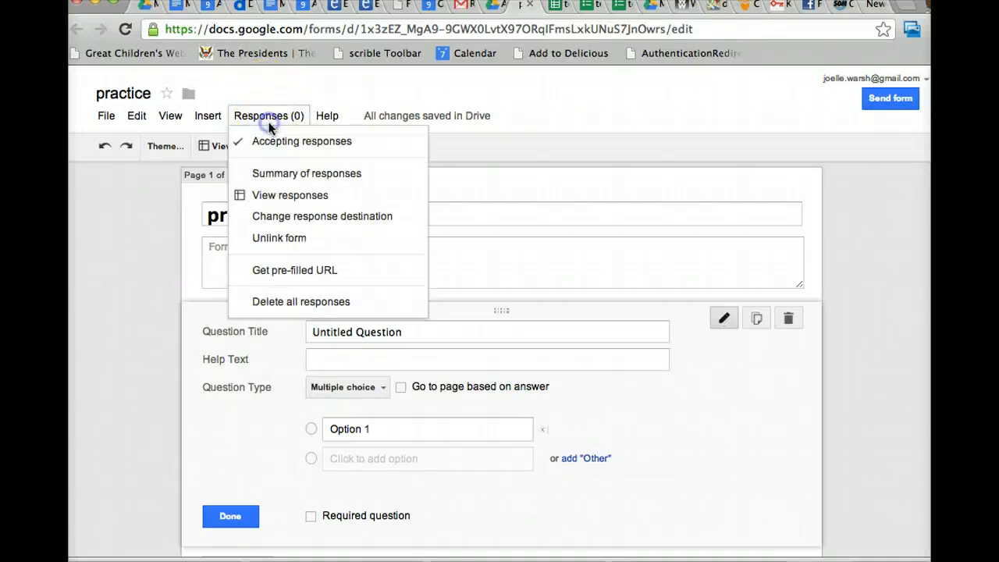
pyautogui.click(277, 217)
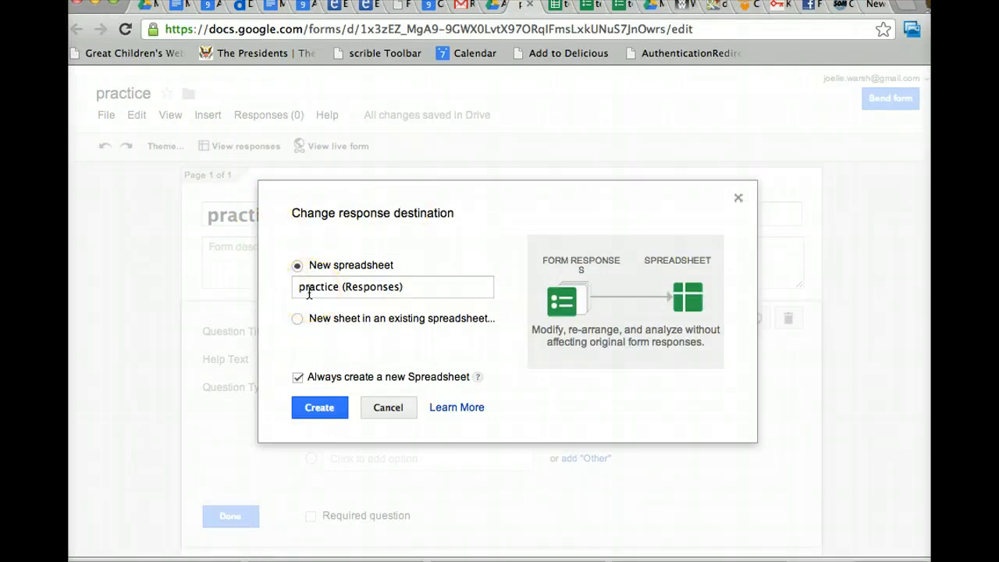
pyautogui.click(297, 319)
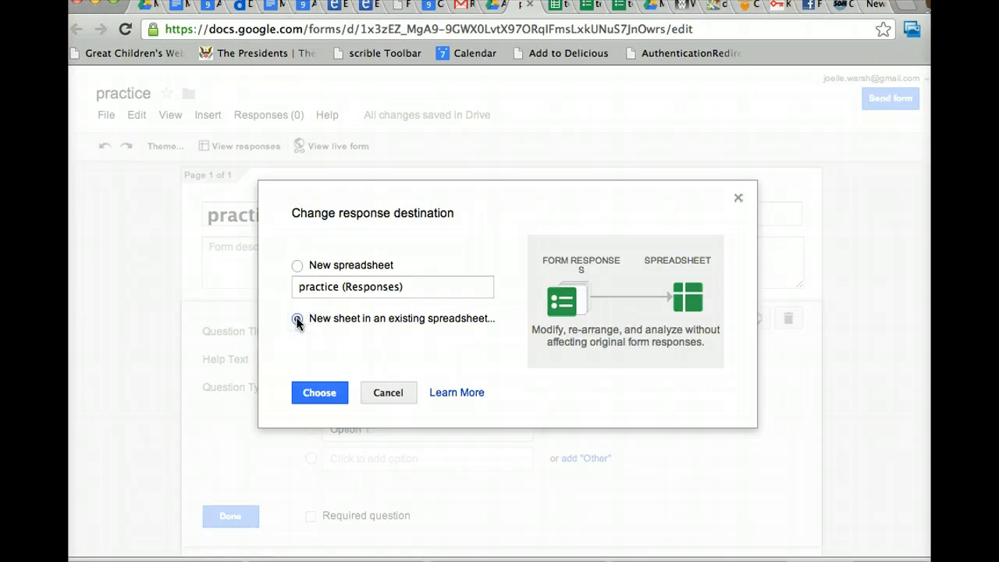
pyautogui.click(299, 267)
pyautogui.click(299, 267)
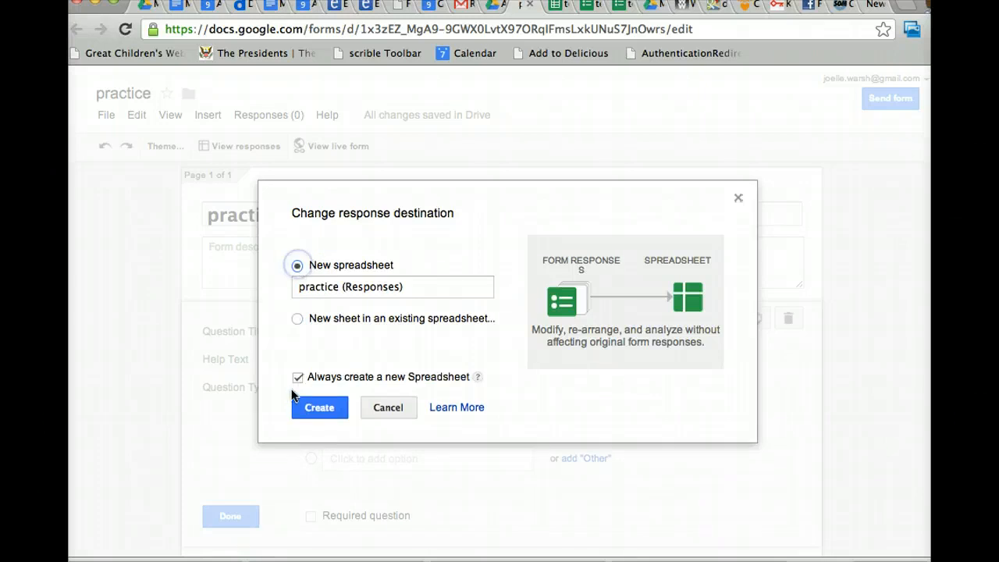
pyautogui.click(298, 377)
pyautogui.click(388, 407)
pyautogui.click(372, 333)
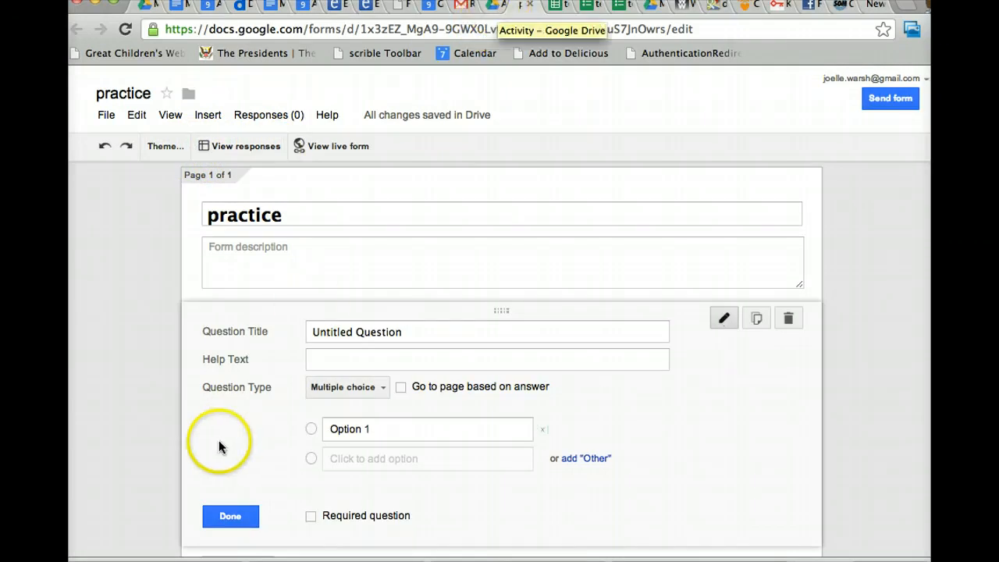
# - Return to the Drive file list and open the practice form for editing
pyautogui.click(490, 6)
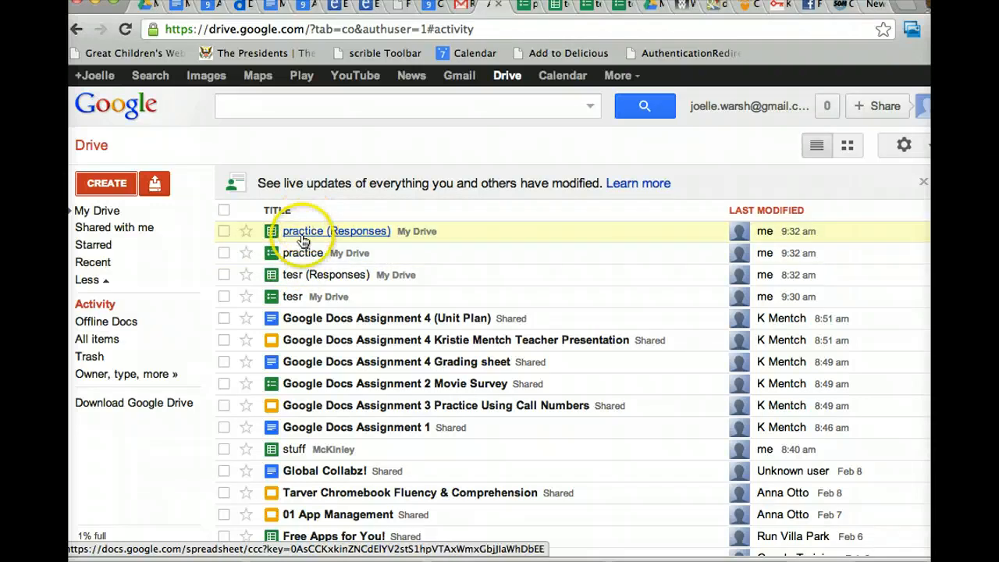
pyautogui.click(304, 253)
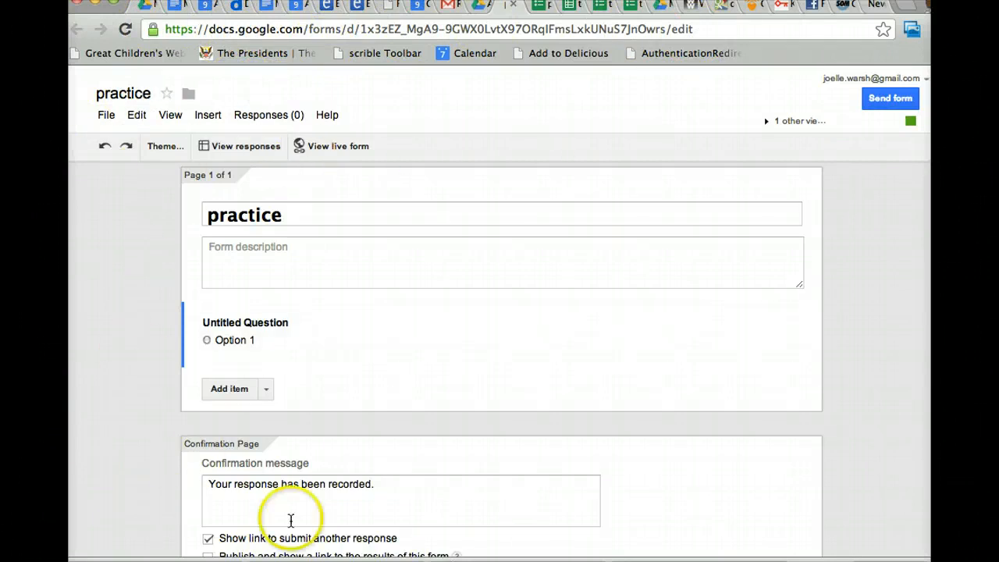
pyautogui.click(495, 270)
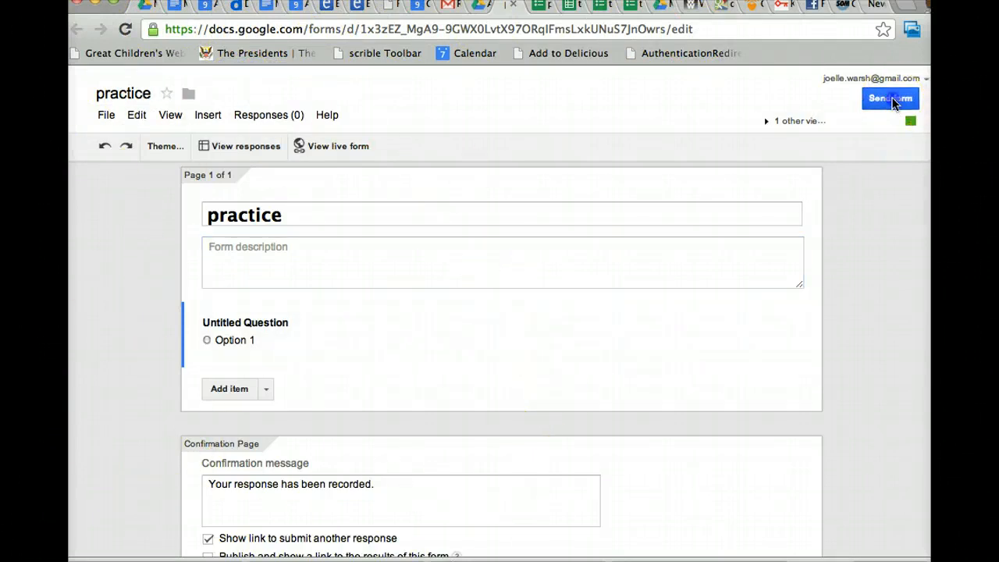
# - View the Send form sharing options from both the form header and the confirmation page section, closing them each time
pyautogui.click(893, 102)
pyautogui.click(366, 422)
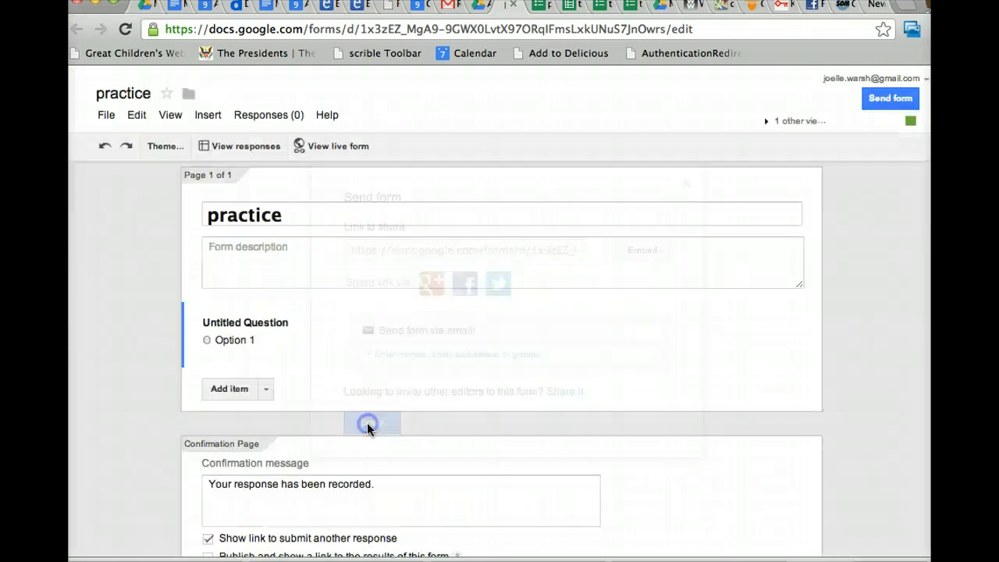
pyautogui.scroll(-3, 853, 335)
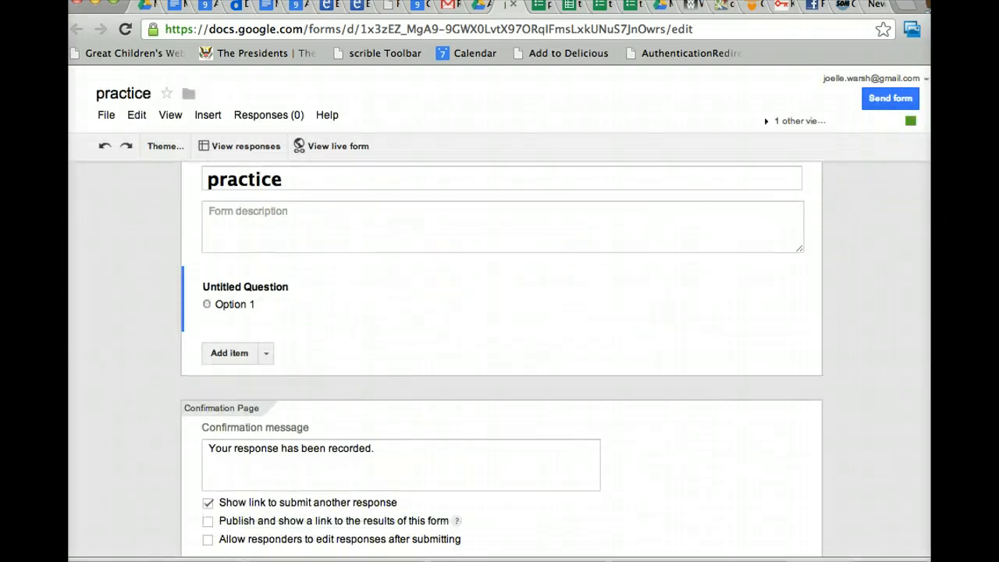
pyautogui.click(231, 522)
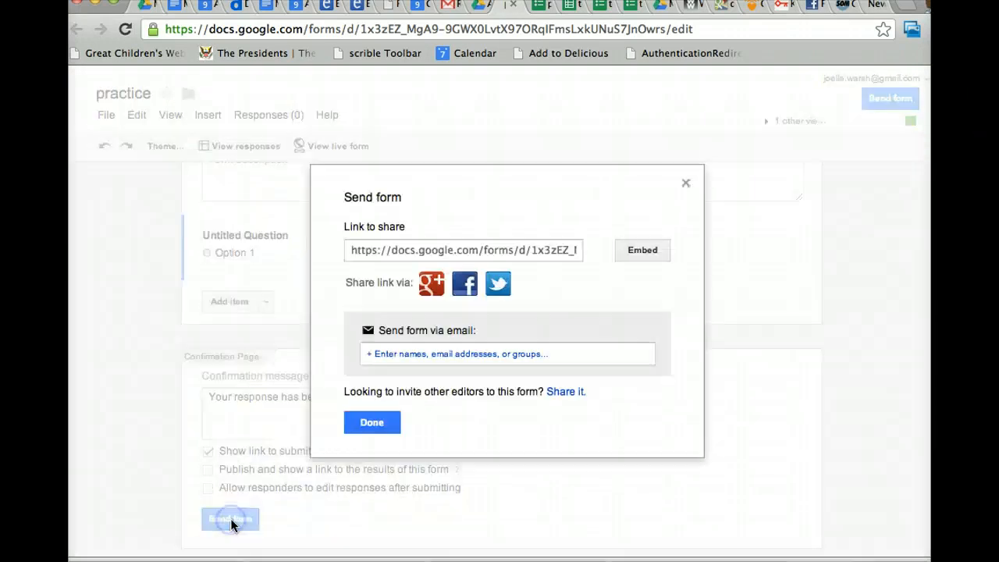
pyautogui.click(382, 425)
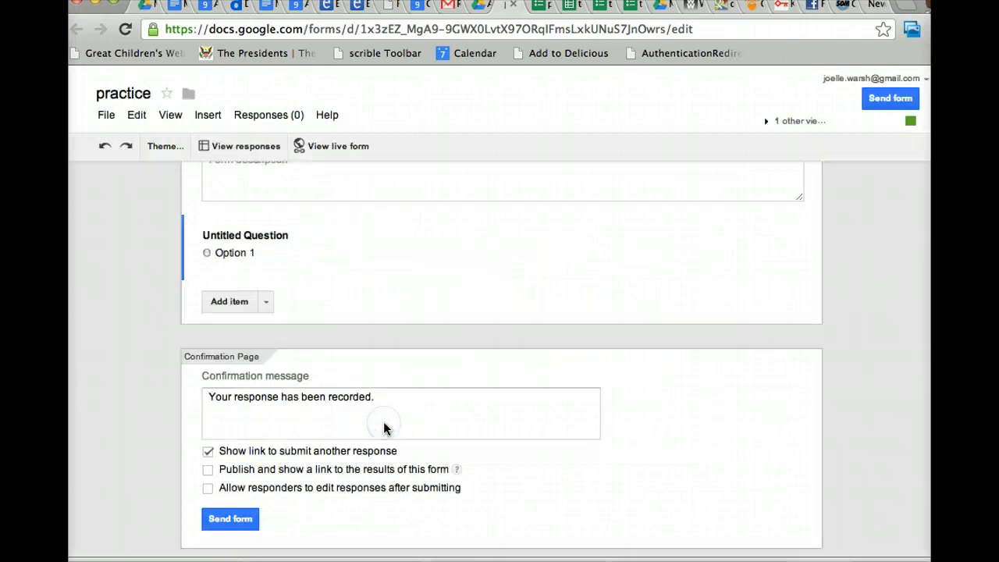
# - View the live practice form, return to editing it, and open its responses spreadsheet
pyautogui.click(323, 149)
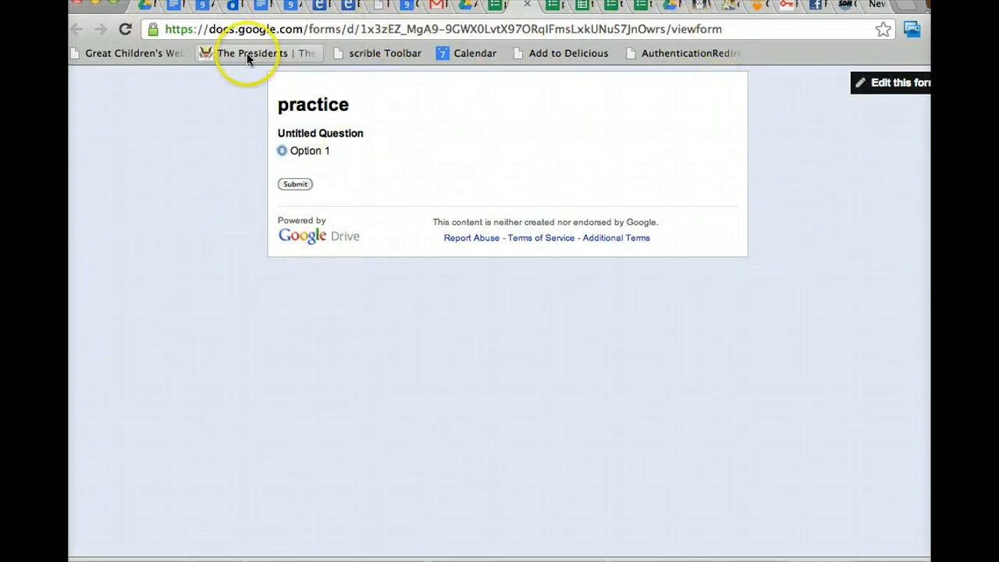
pyautogui.click(898, 100)
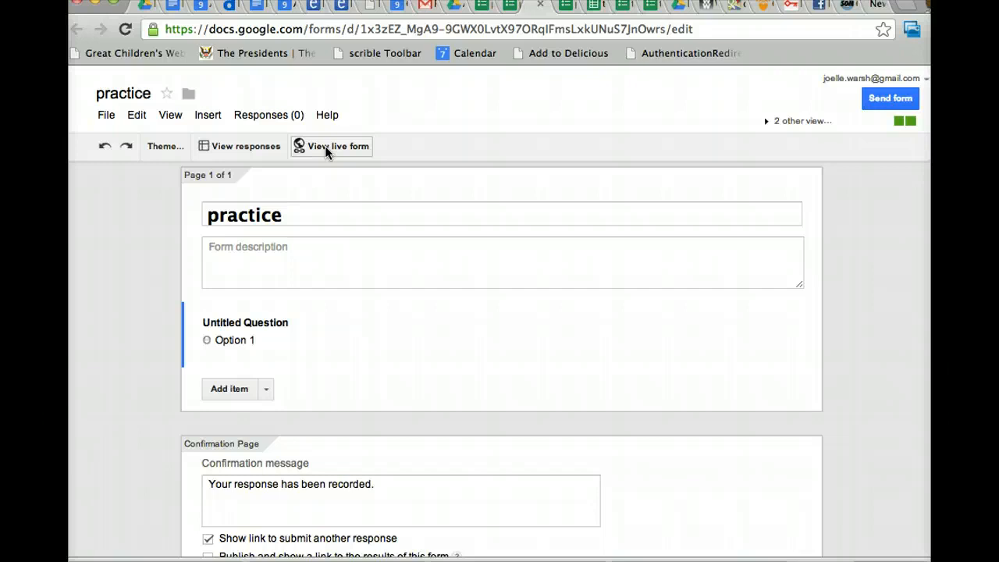
pyautogui.click(261, 147)
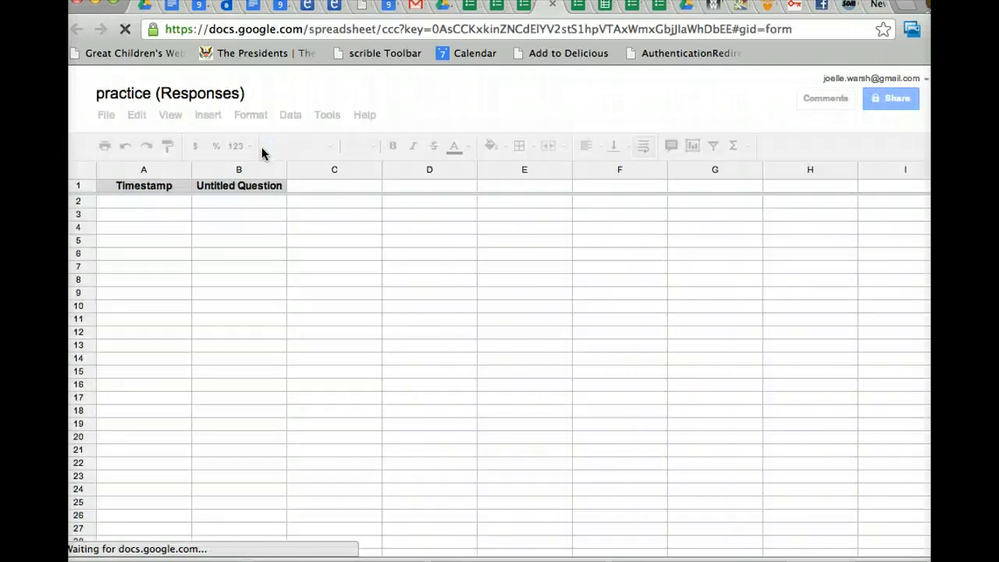